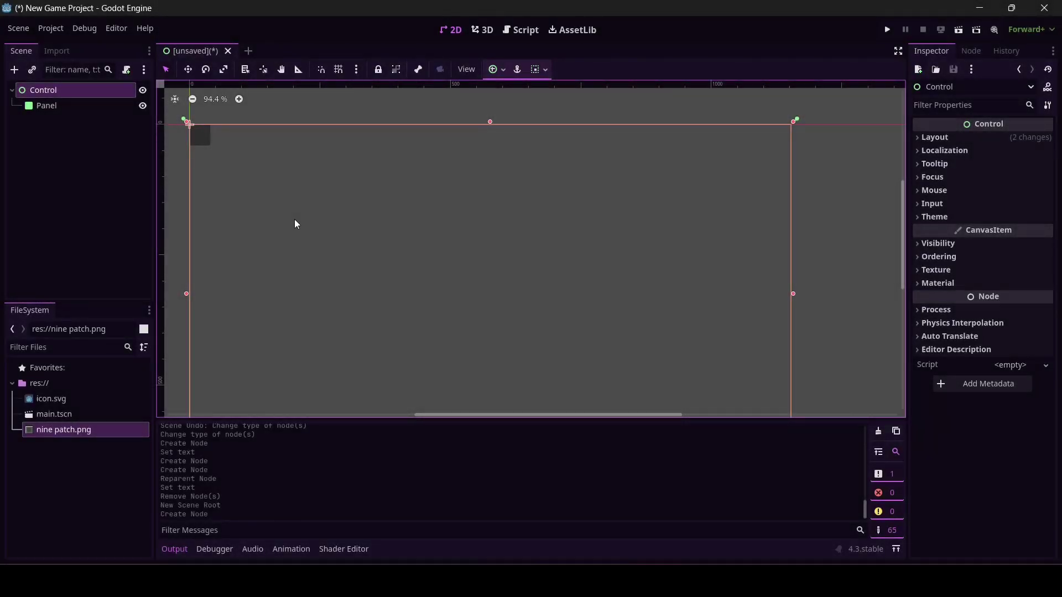
Select the small Panel node under the Control root
click(59, 106)
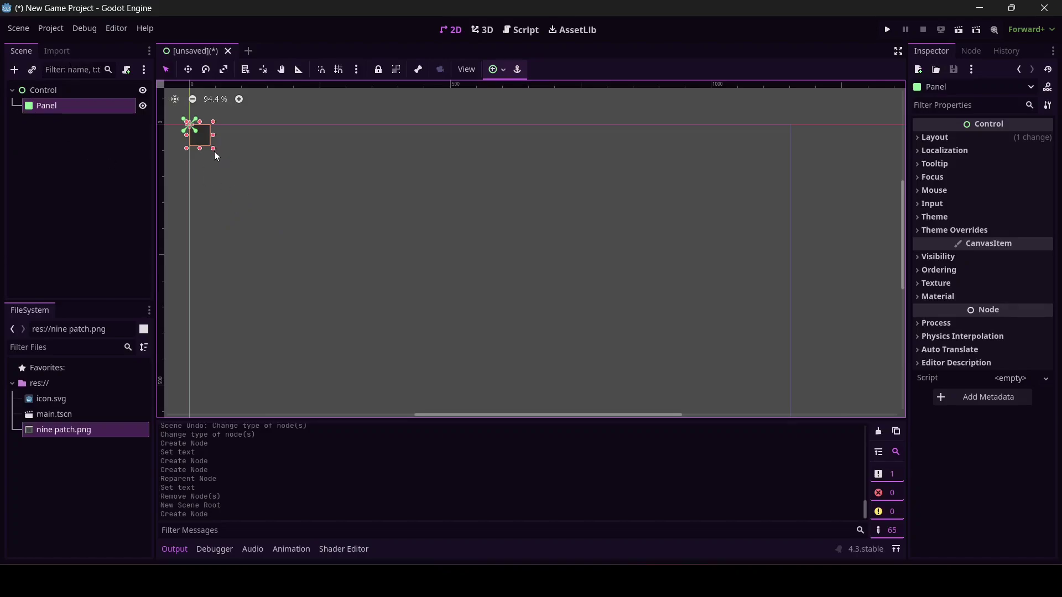
Resize the Panel into a wide rectangle of about 703 × 315 pixels
scroll(214, 152, up, 2)
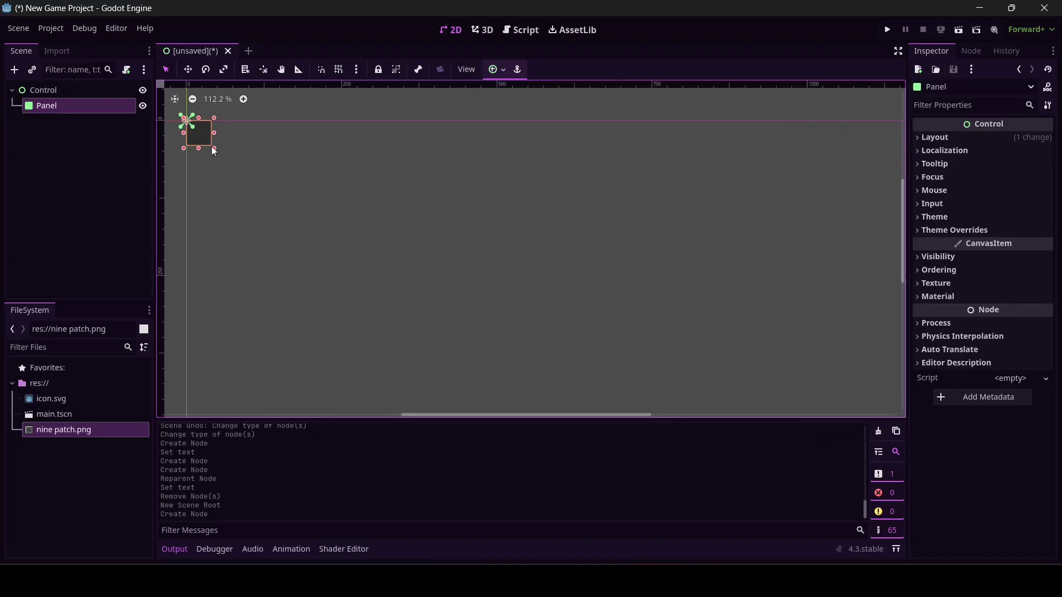
drag(214, 149, 626, 318)
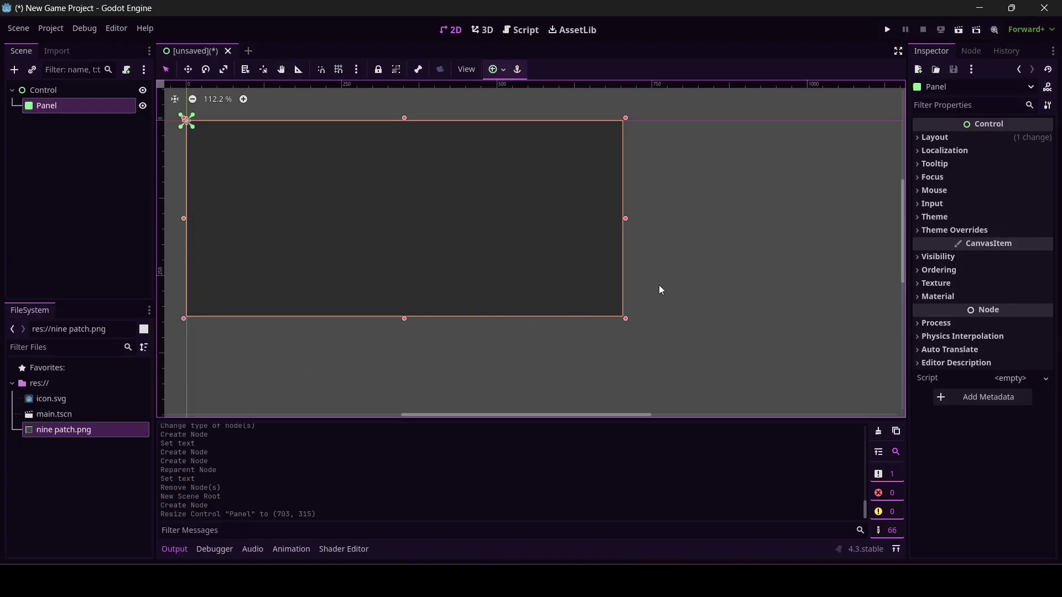
scroll(659, 286, down, 2)
drag(55, 430, 681, 255)
scroll(697, 252, up, 4)
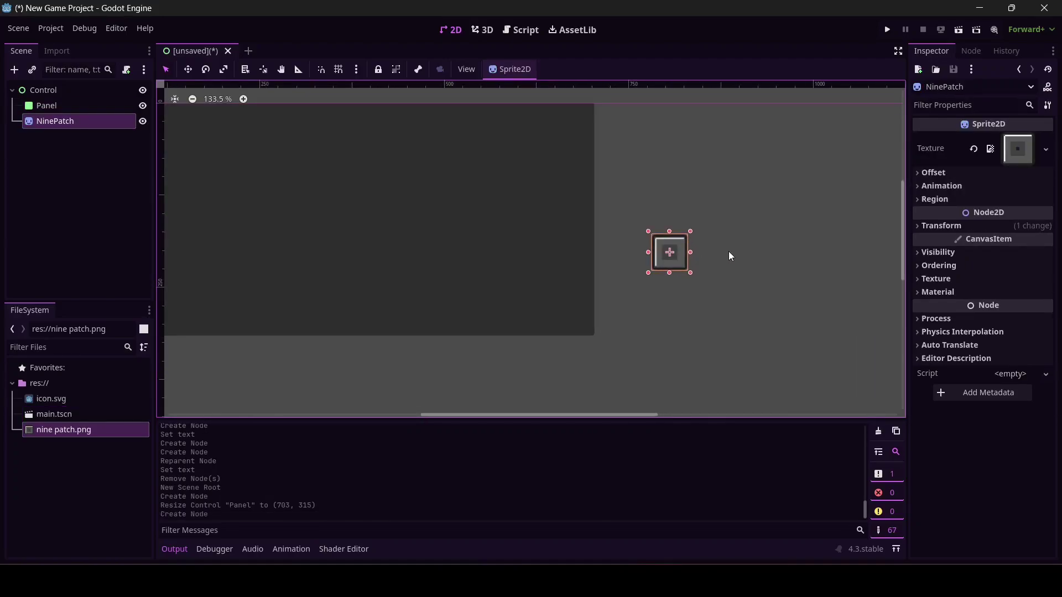
click(729, 252)
scroll(730, 252, up, 14)
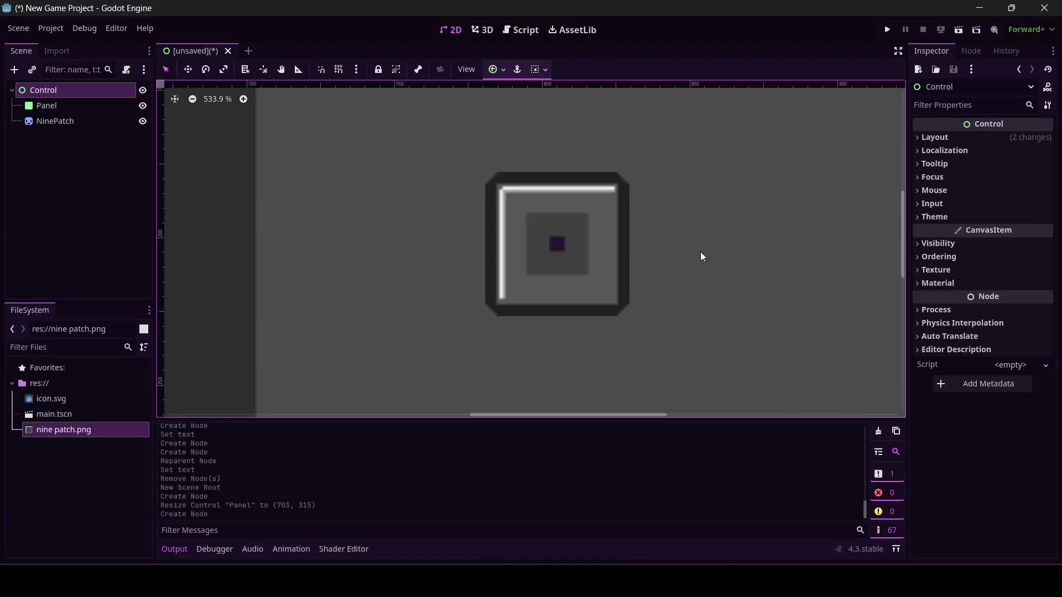
scroll(700, 251, down, 8)
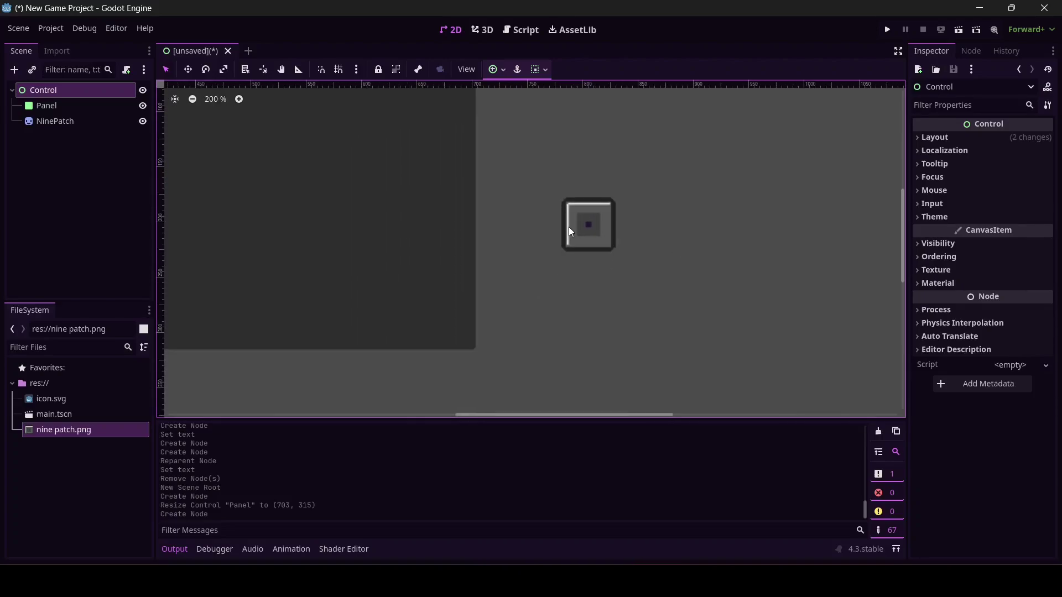
scroll(239, 124, down, 4)
right_click(224, 130)
click(258, 262)
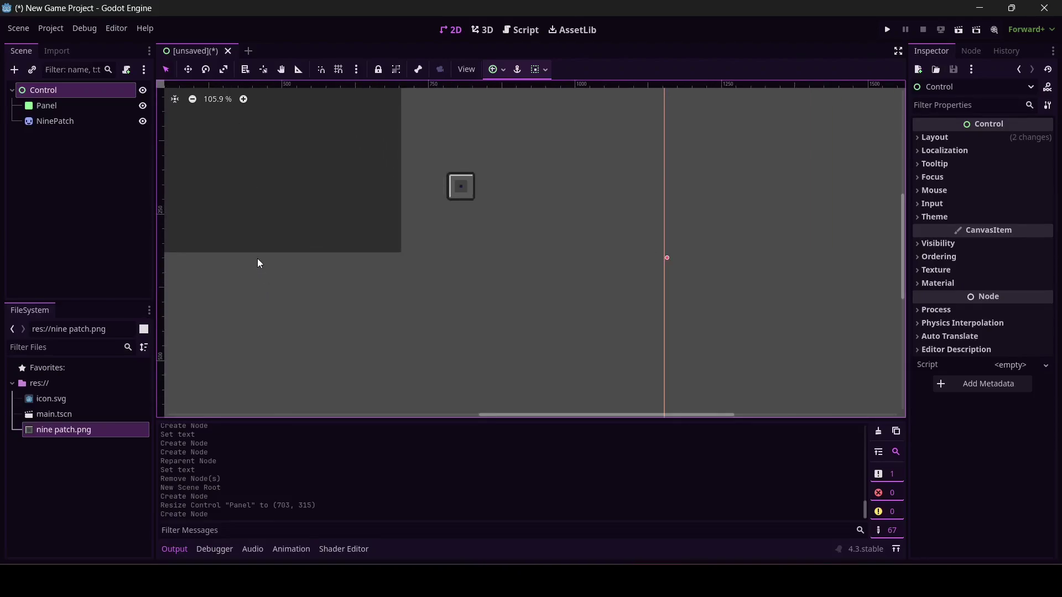
scroll(259, 244, down, 1)
middle_drag(260, 188, 426, 232)
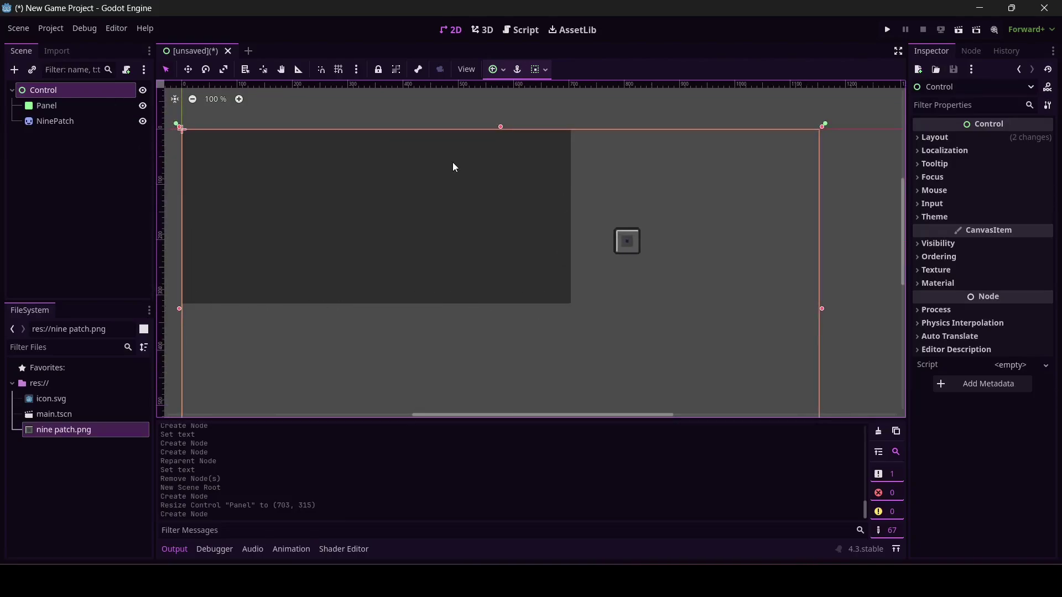
click(48, 120)
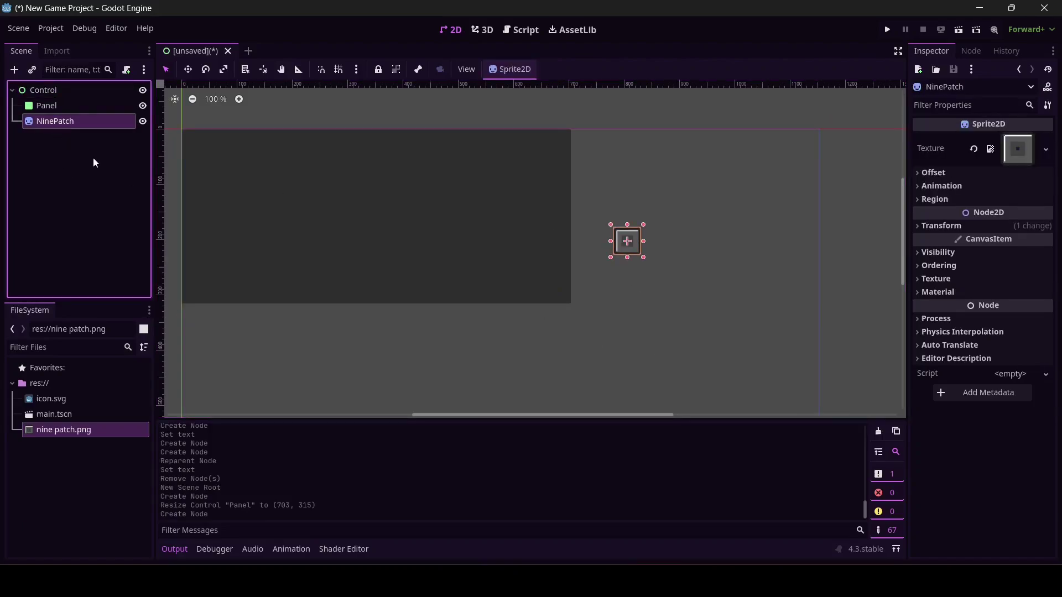
key(Delete)
key(Return)
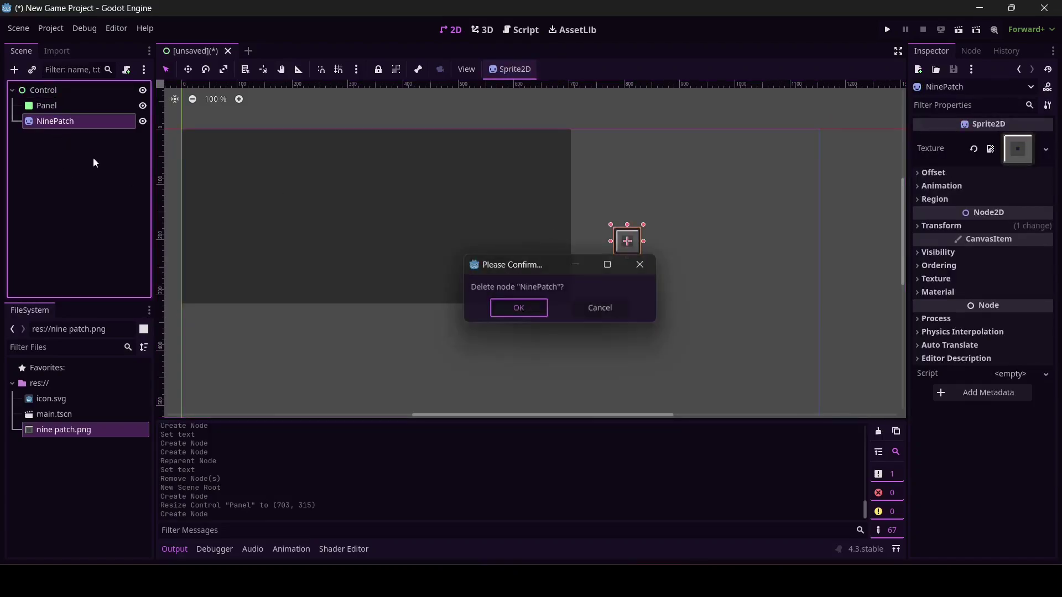
click(58, 105)
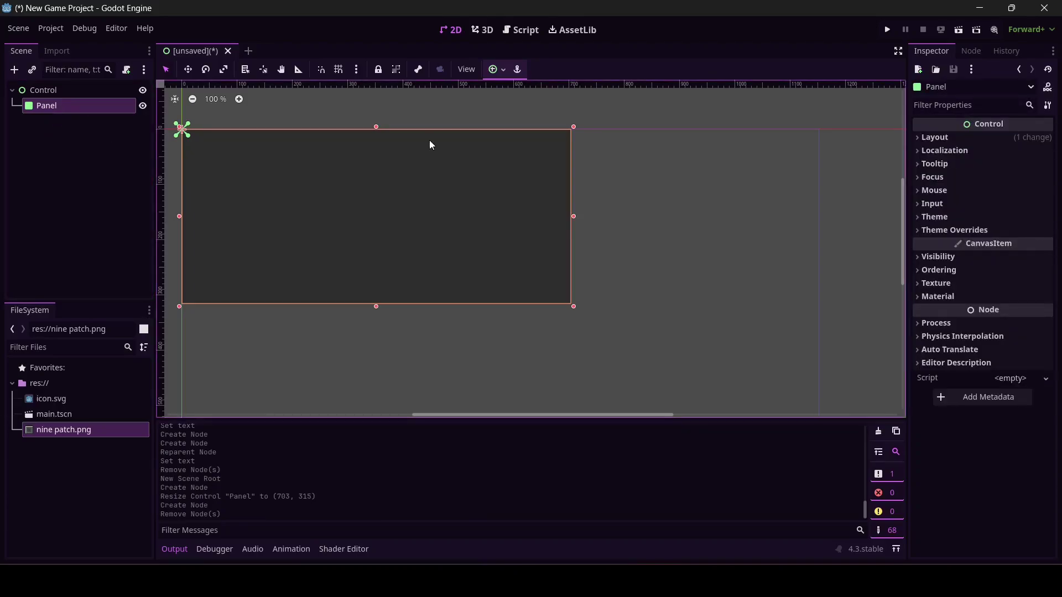
Assign a new StyleBoxTexture as the Panel's Styles > Panel override and expand it
click(953, 231)
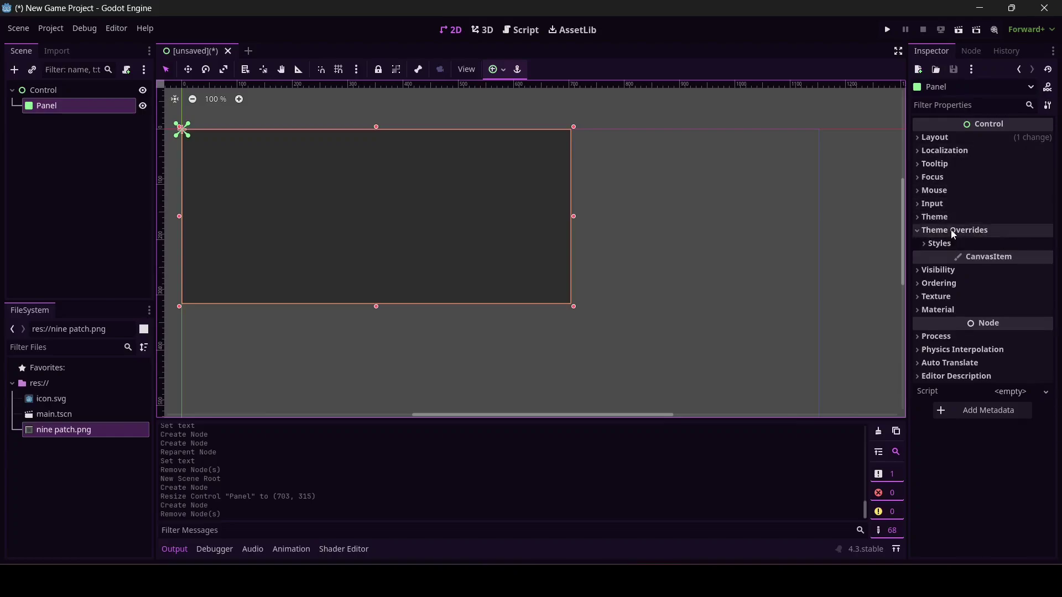
click(944, 244)
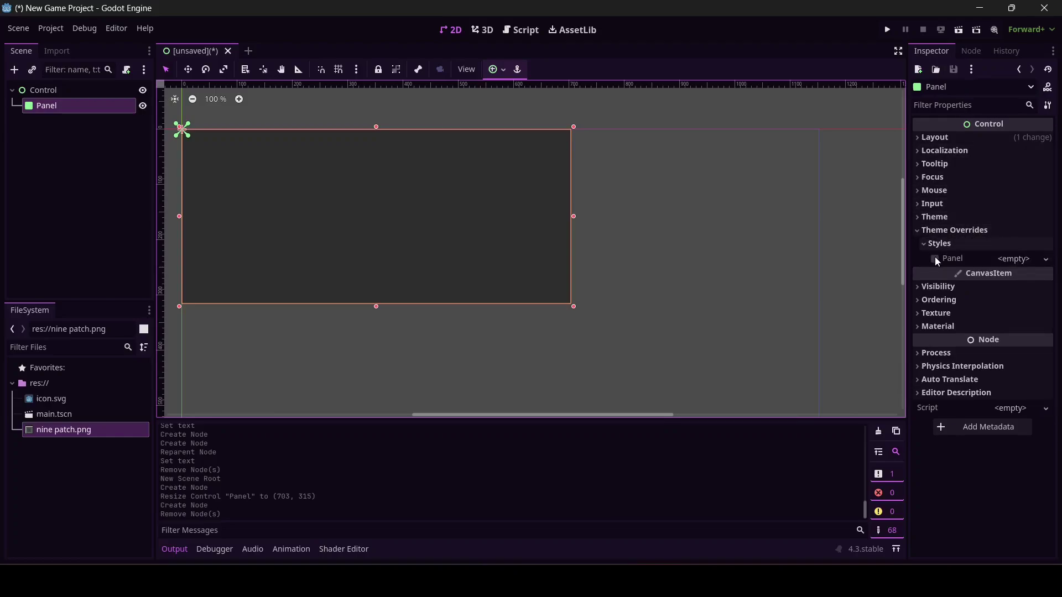
click(1043, 260)
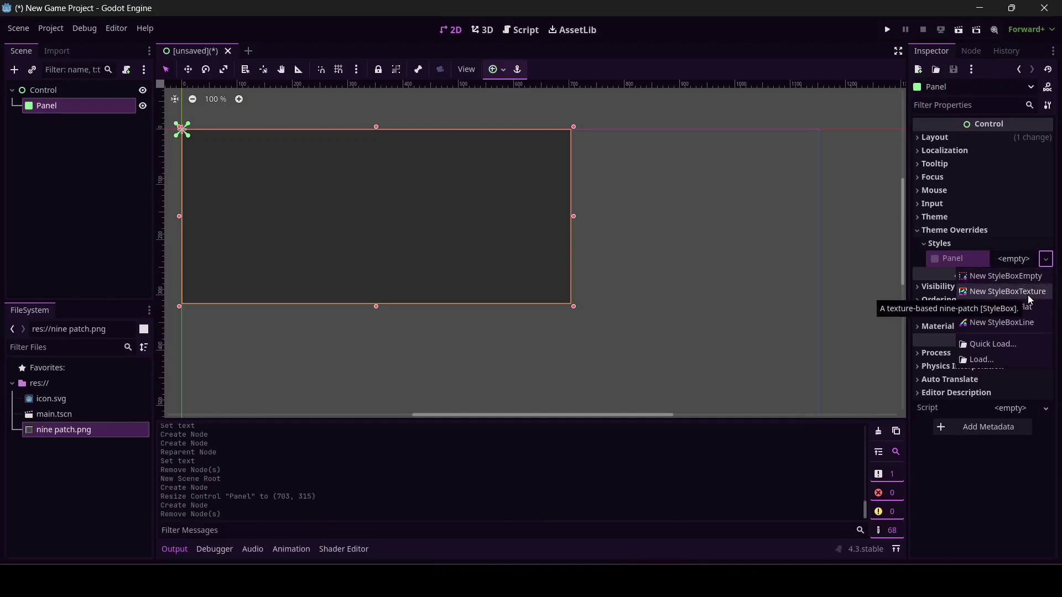
click(1027, 294)
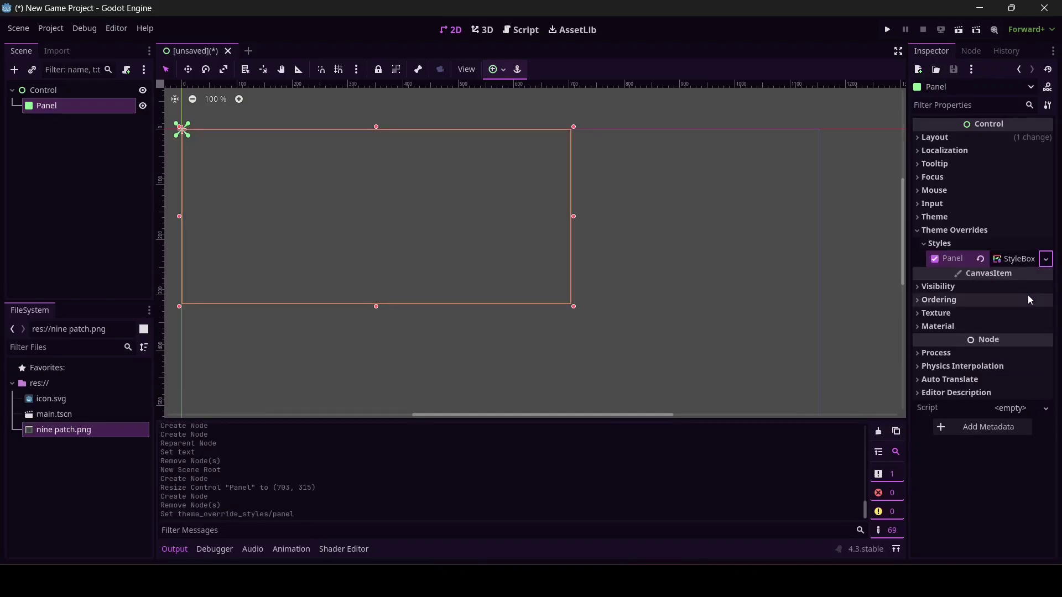
click(1024, 258)
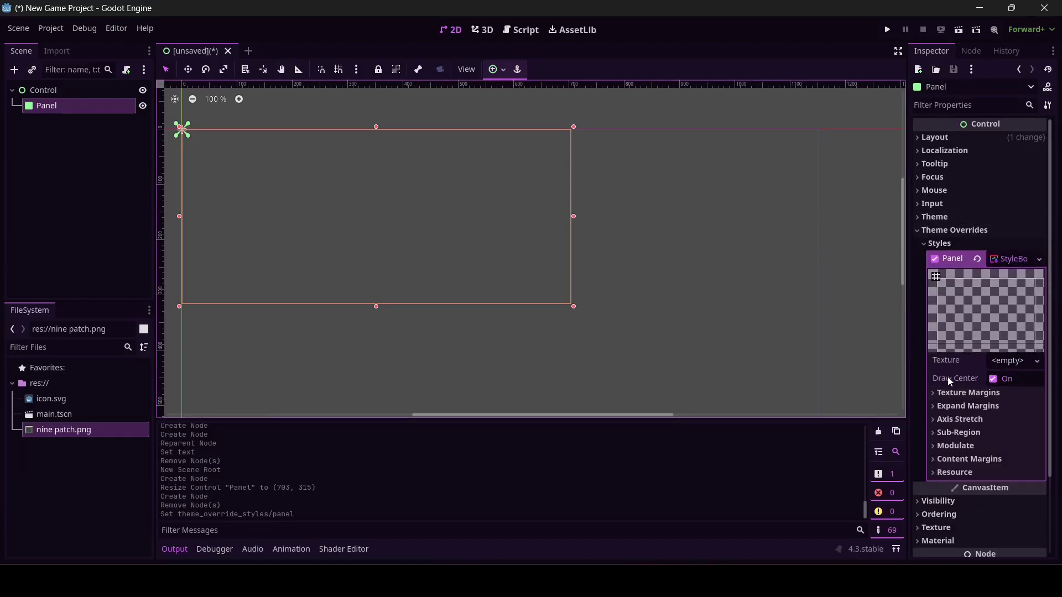
Make nine patch.png the StyleBoxTexture's texture and set its left texture margin to 24
drag(50, 431, 1005, 366)
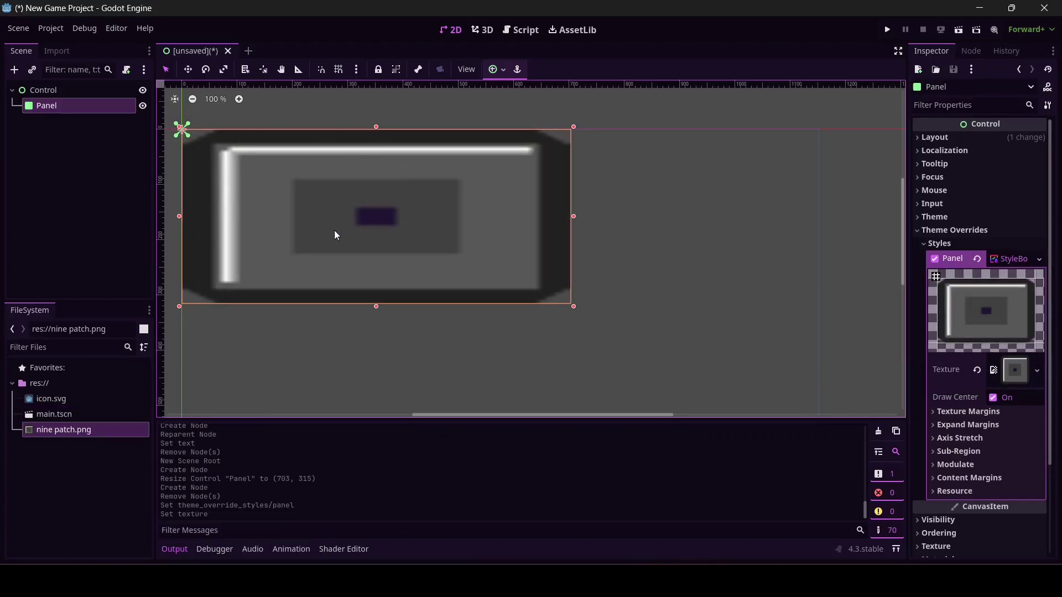
click(964, 411)
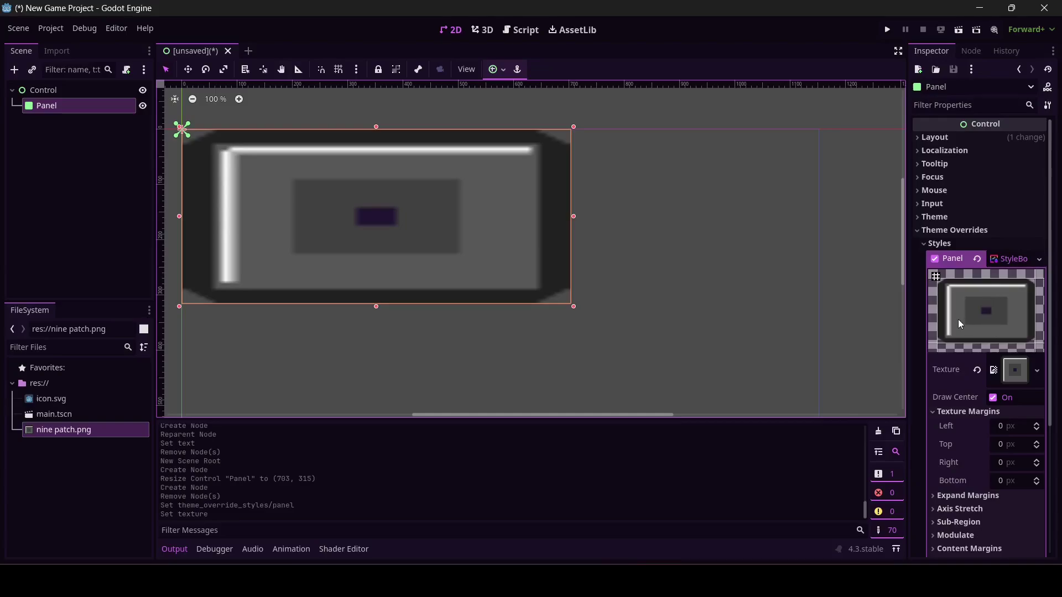
click(1017, 429)
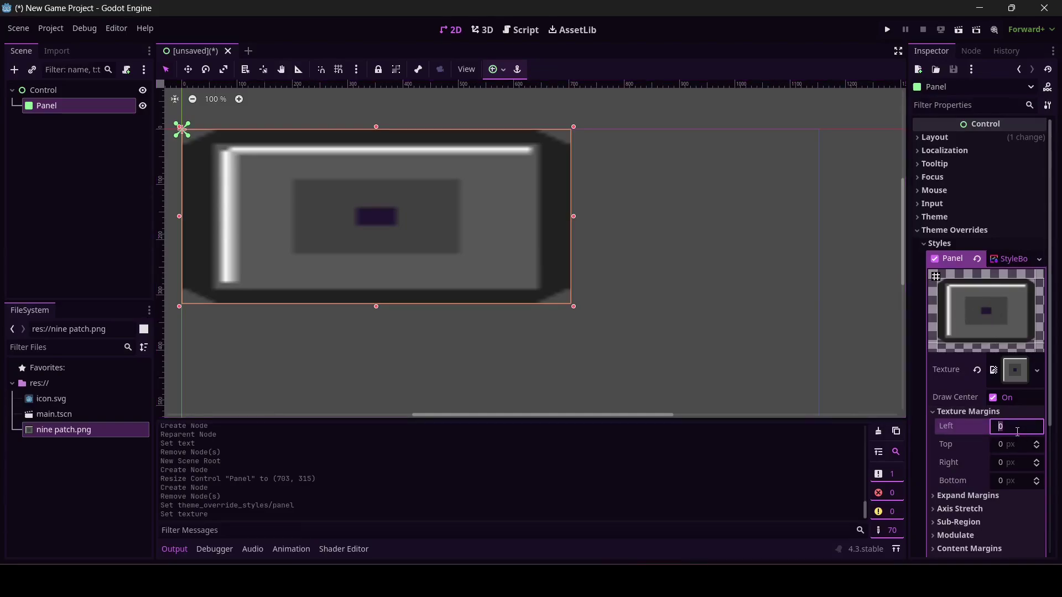
text(24)
key(Return)
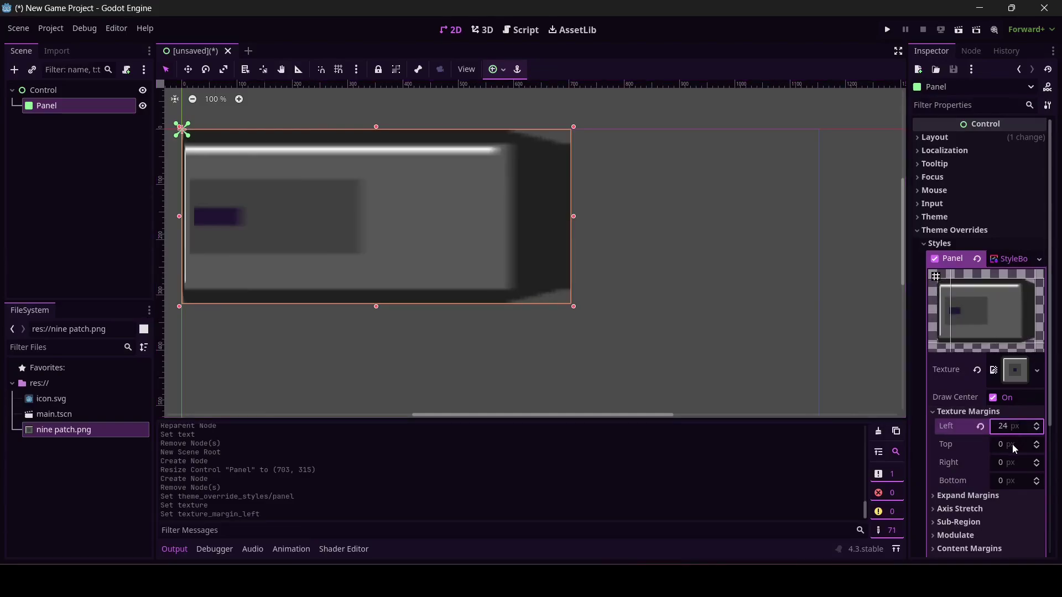
Set the top, right and bottom texture margins to 24 px
click(1013, 446)
text(24)
key(Return)
click(1009, 459)
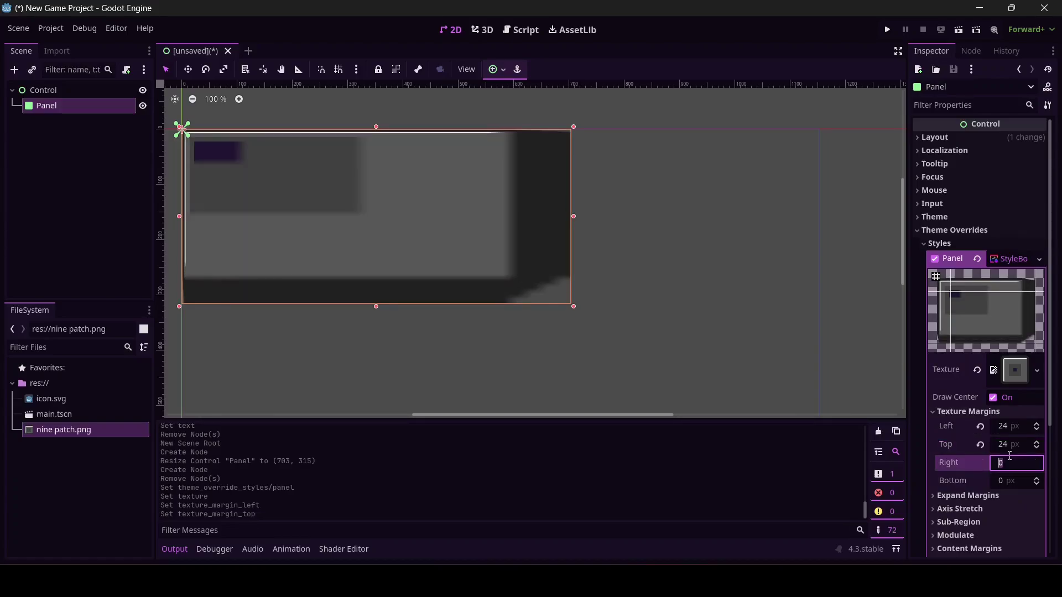
text(24)
key(Return)
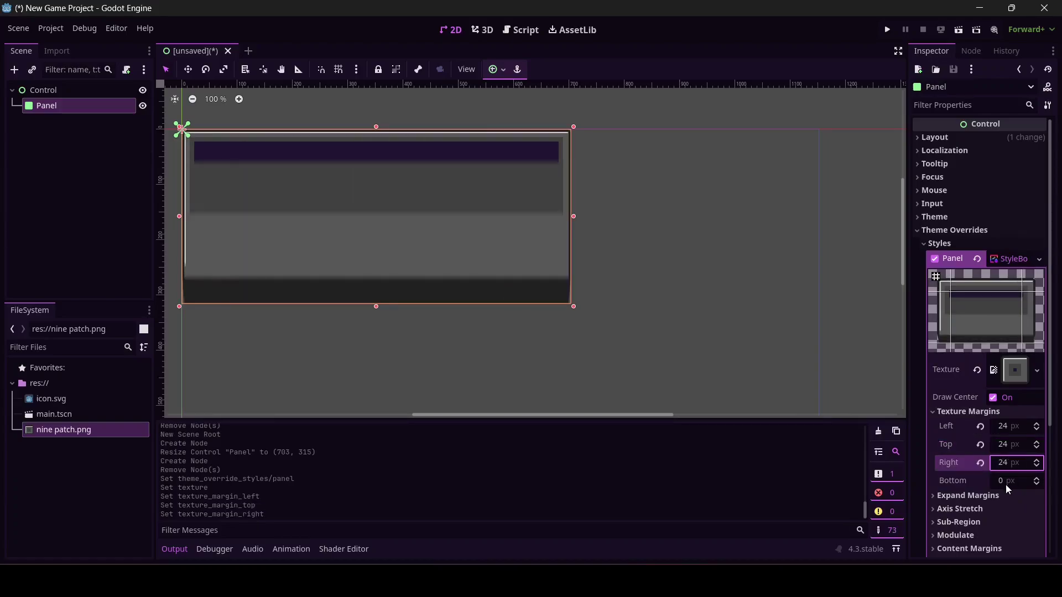
click(1007, 481)
text(24)
key(Return)
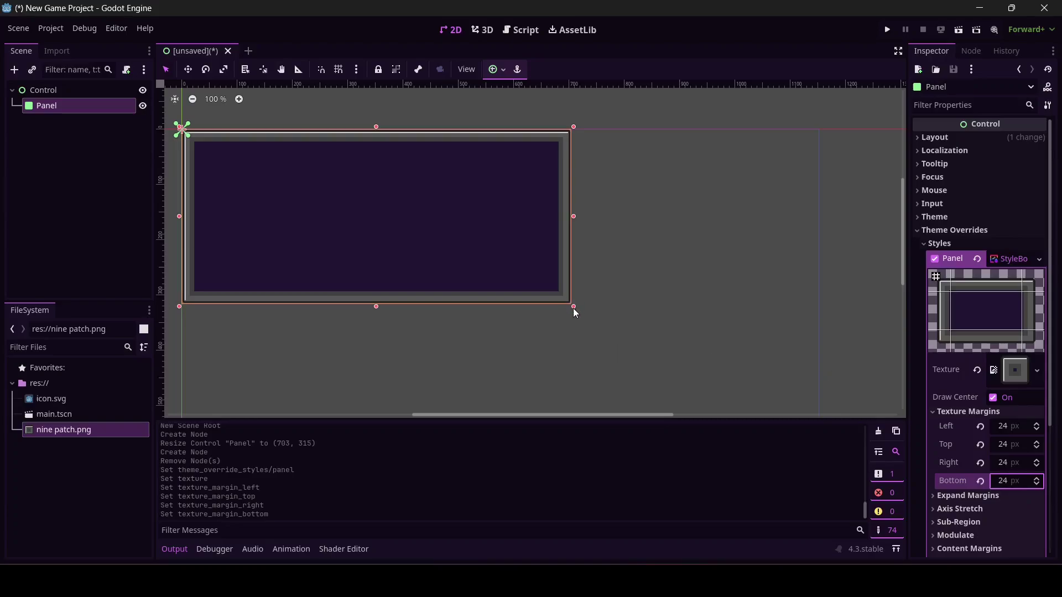
Stretch the bordered panel wider and taller with its resize handles
drag(574, 307, 479, 252)
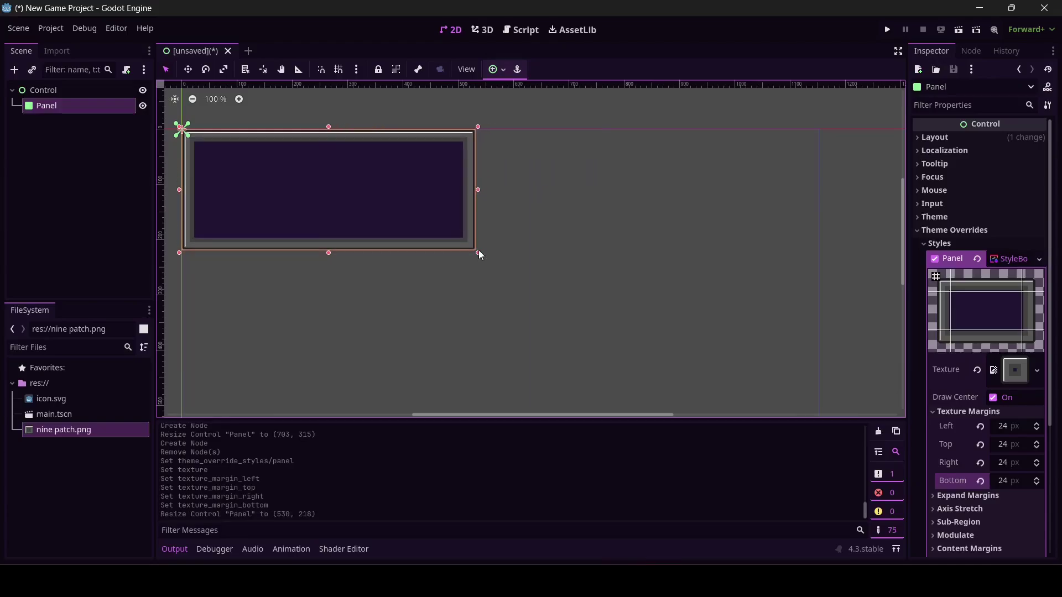
drag(477, 190, 464, 250)
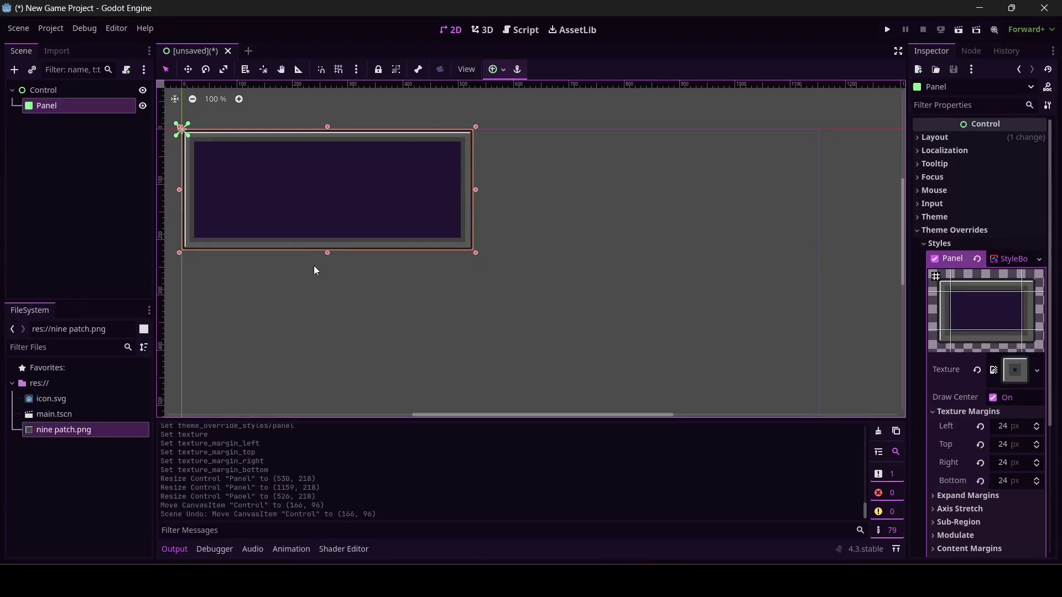
drag(331, 255, 299, 372)
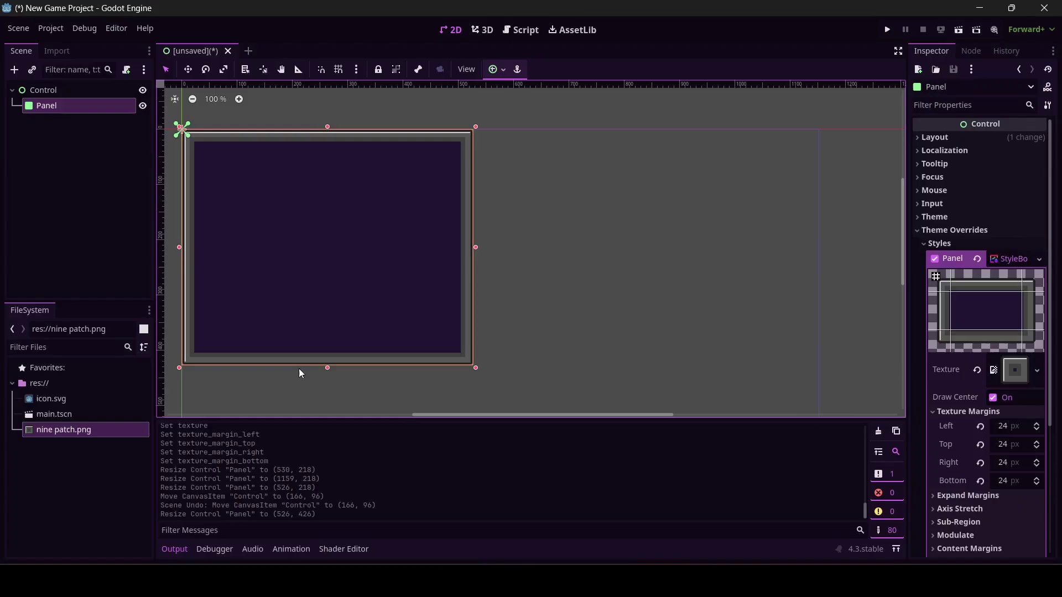
Change the Panel's type to PanelContainer and shrink it to a 52 × 48 box
right_click(50, 108)
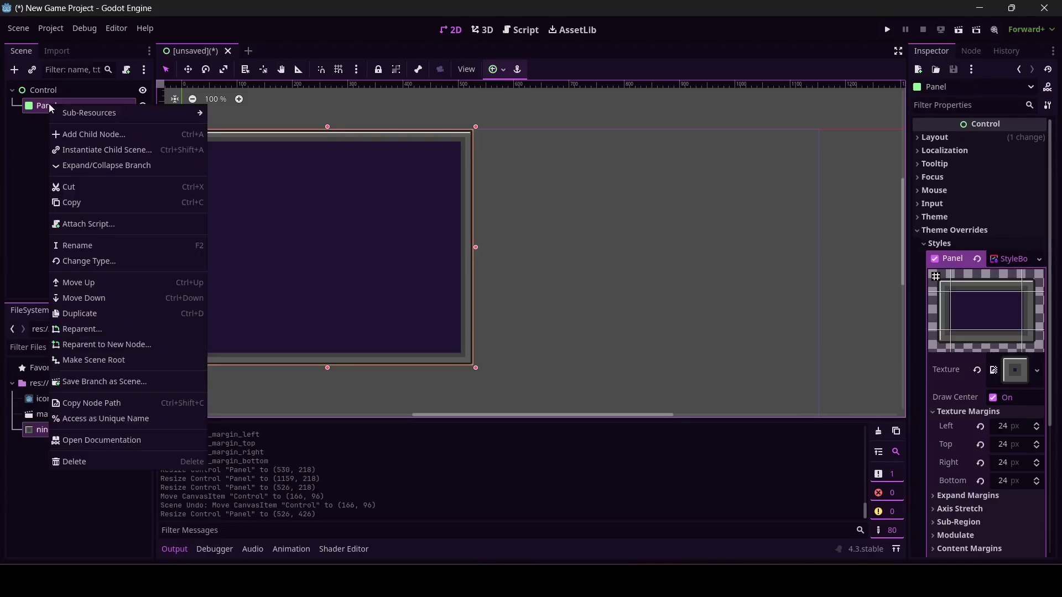
click(104, 262)
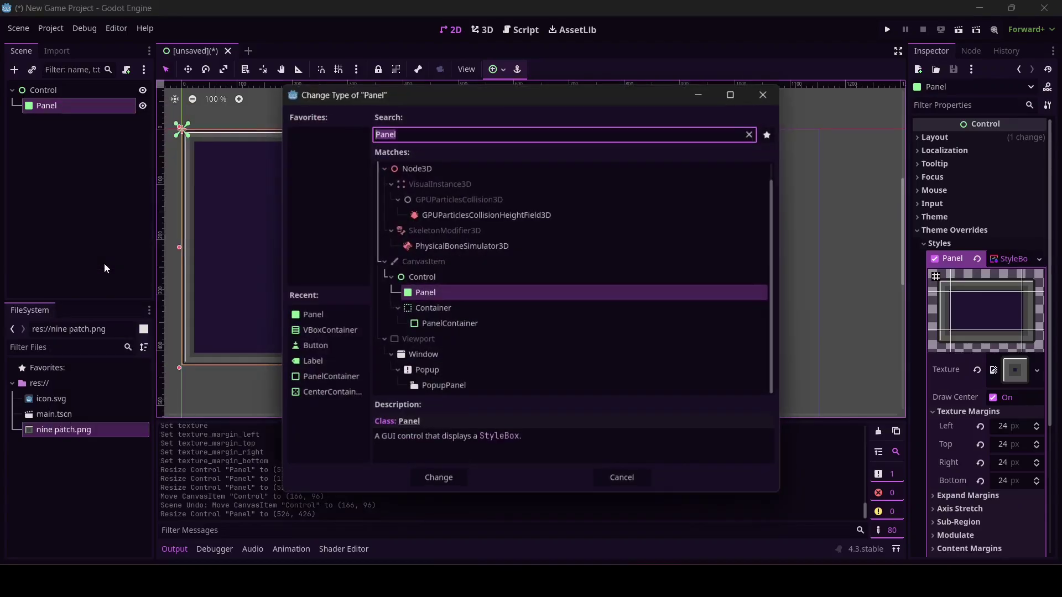
double_click(451, 323)
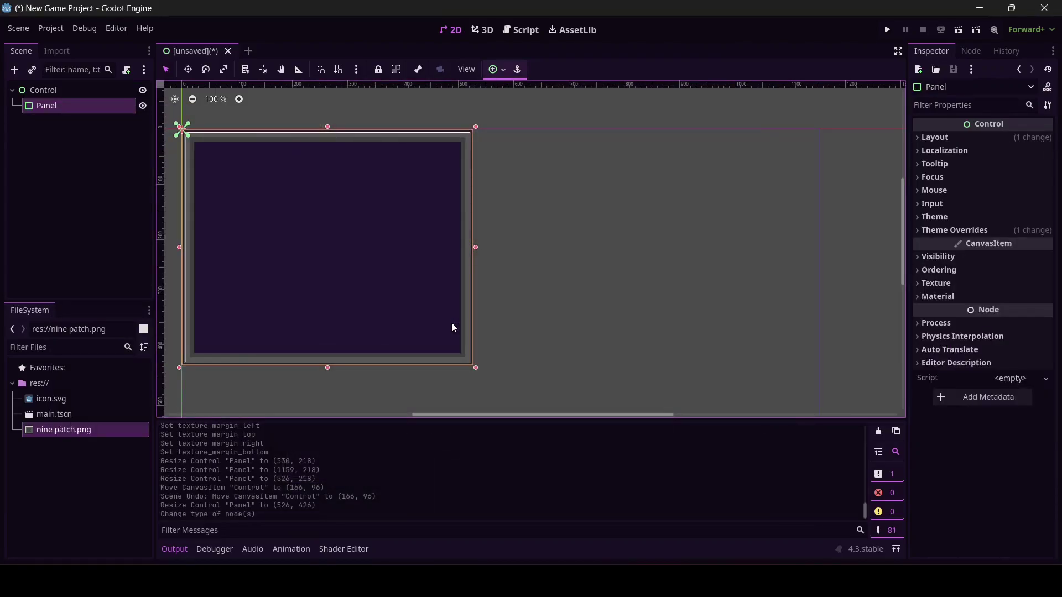
drag(475, 366, 213, 159)
Add a Label child node under the Panel
right_click(78, 108)
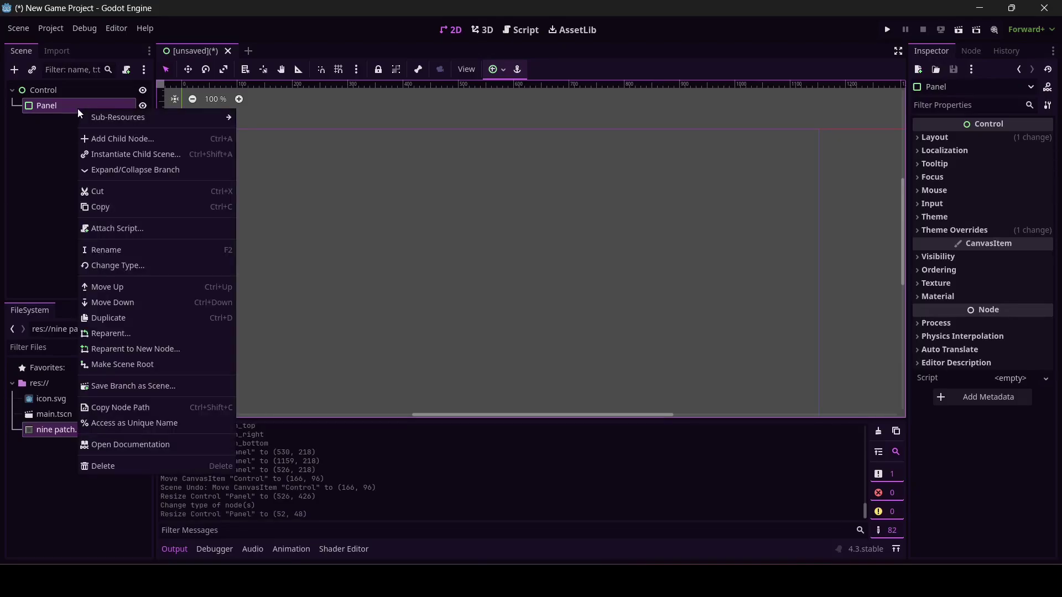
click(99, 136)
text(label)
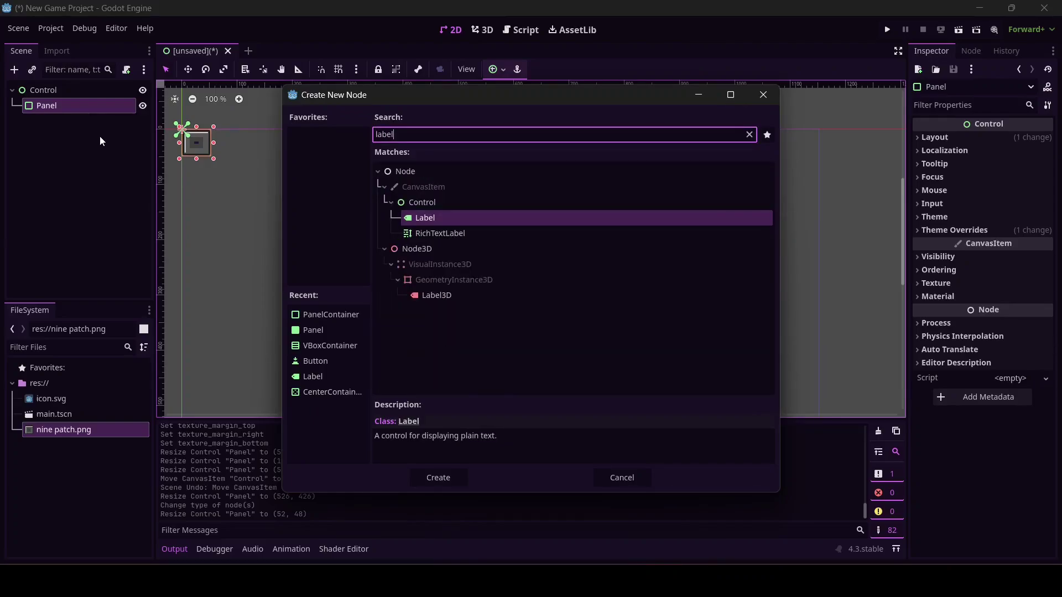
key(Return)
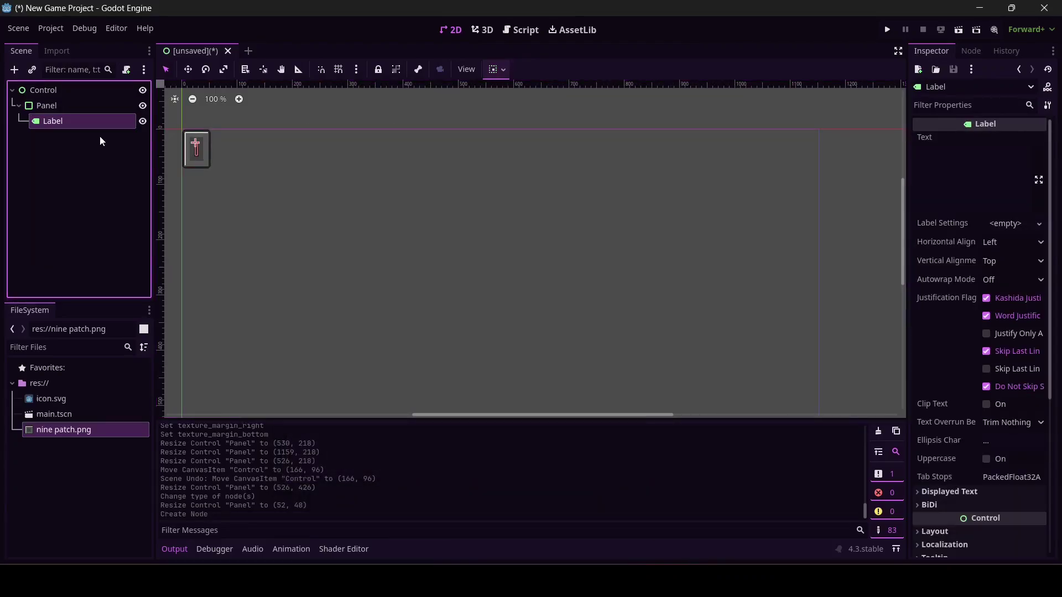
Set the label text to 'Tralalalalala' followed by extra blank lines
click(942, 162)
text(Tralalalalala)
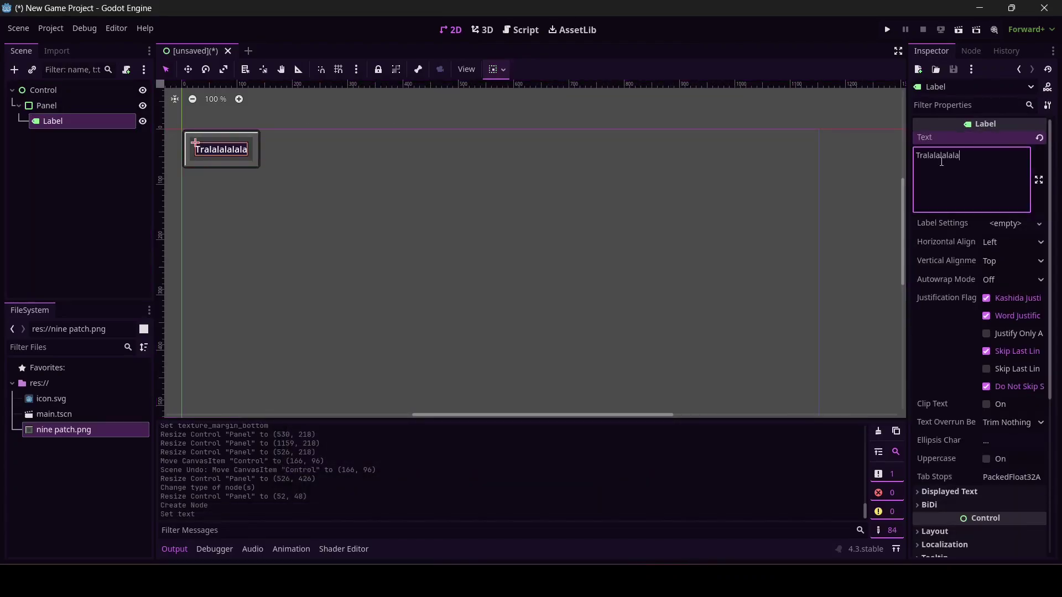
key(Return)
key(Return)
key(Return)
key(Return)
key(Return)
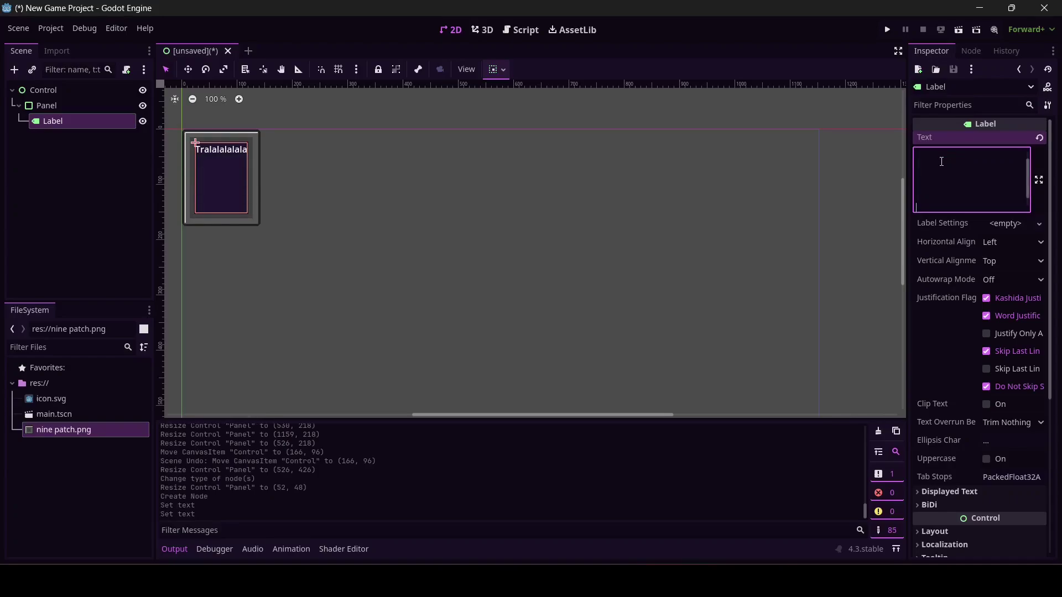
click(46, 105)
Add a VBoxContainer under the Panel and move the Label into it
right_click(46, 105)
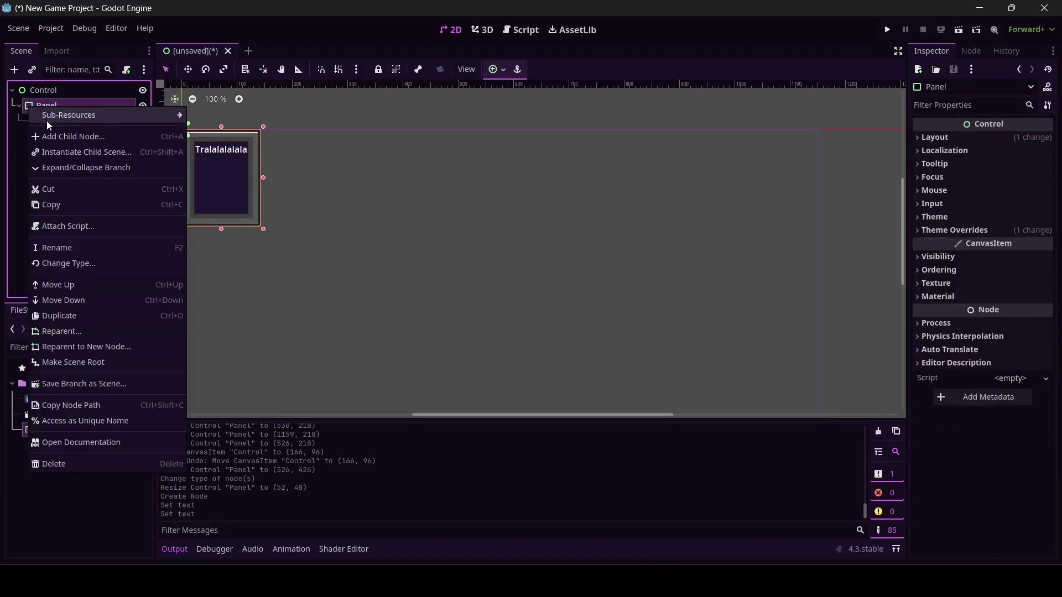
key(Escape)
key(ctrl+a)
text(v)
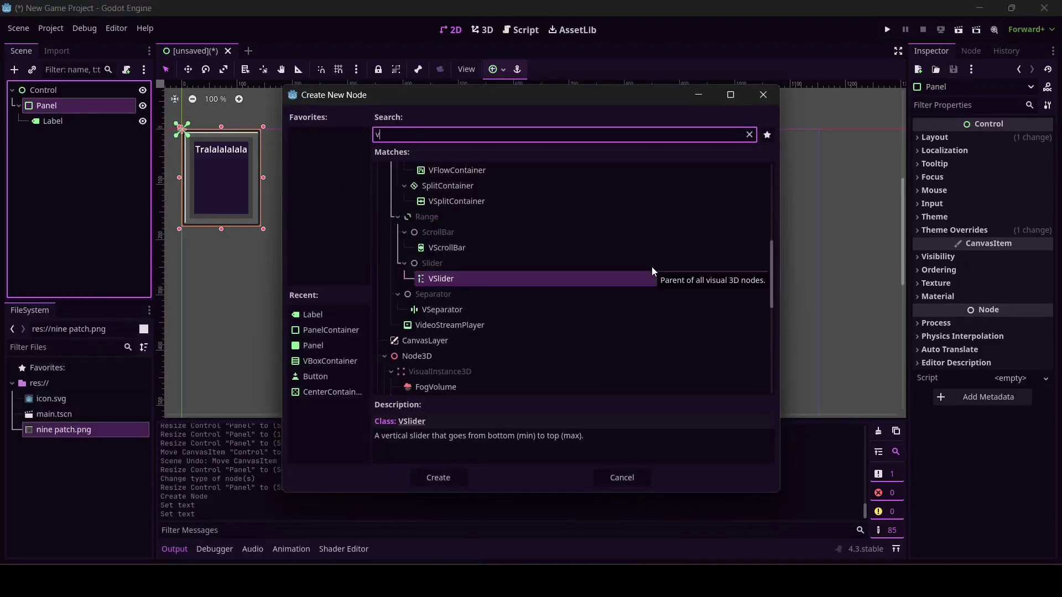
text(s)
key(BackSpace)
text(box)
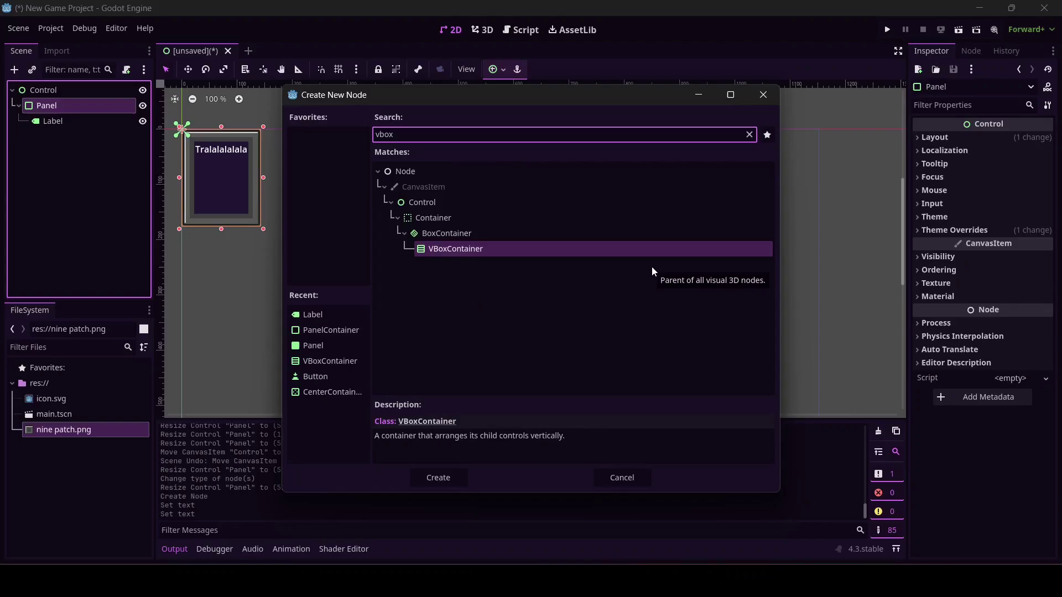
key(Return)
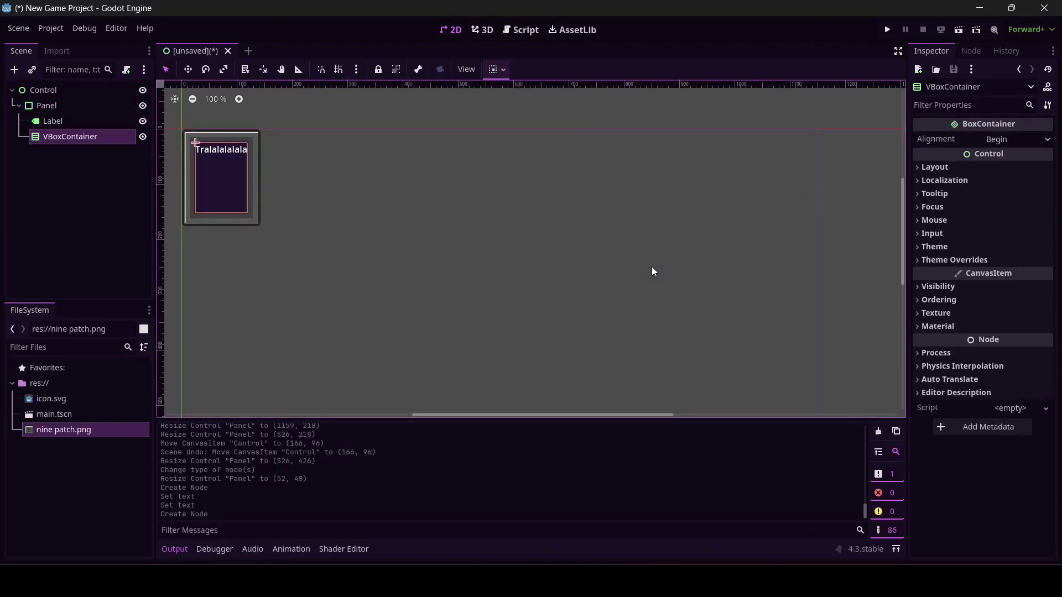
drag(41, 123, 47, 140)
Add a Button to the VBoxContainer with text 'THAT BUTTON NEEDS SOME TEXT'
click(36, 123)
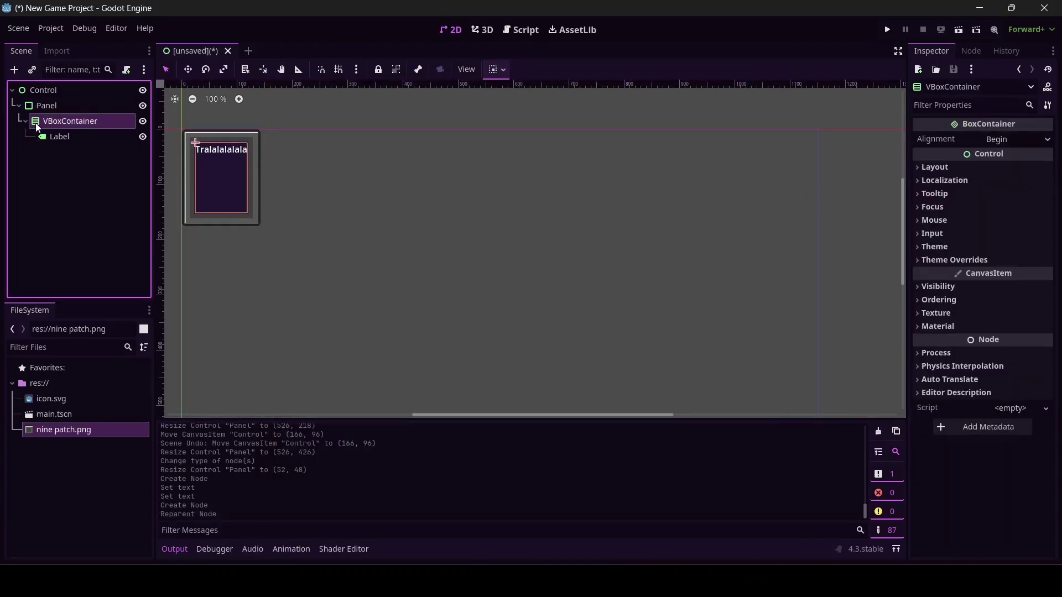
key(ctrl+a)
text(butt)
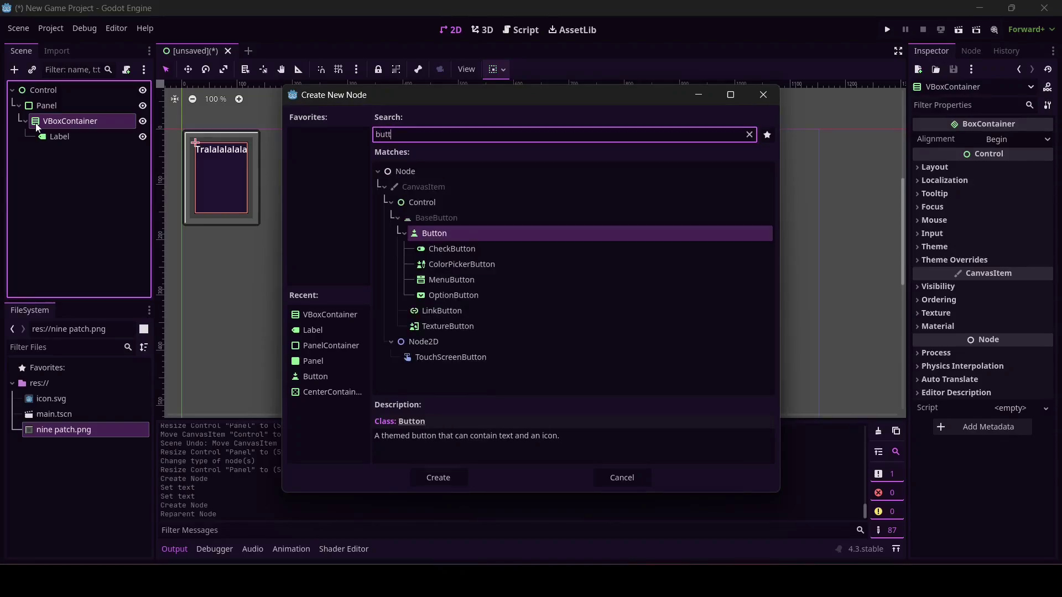
key(Return)
click(1003, 164)
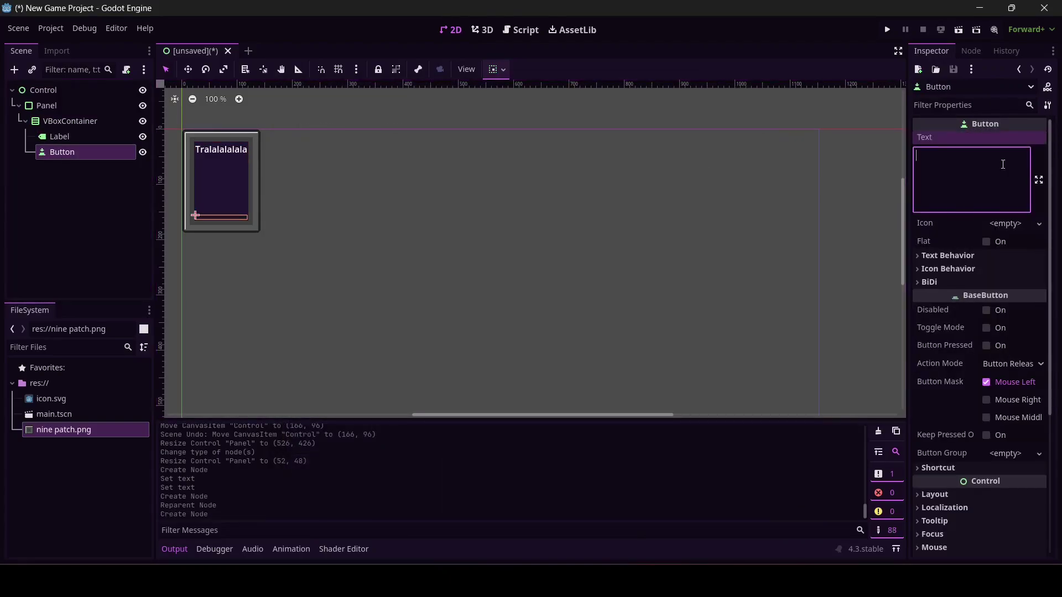
text(THAT BUT)
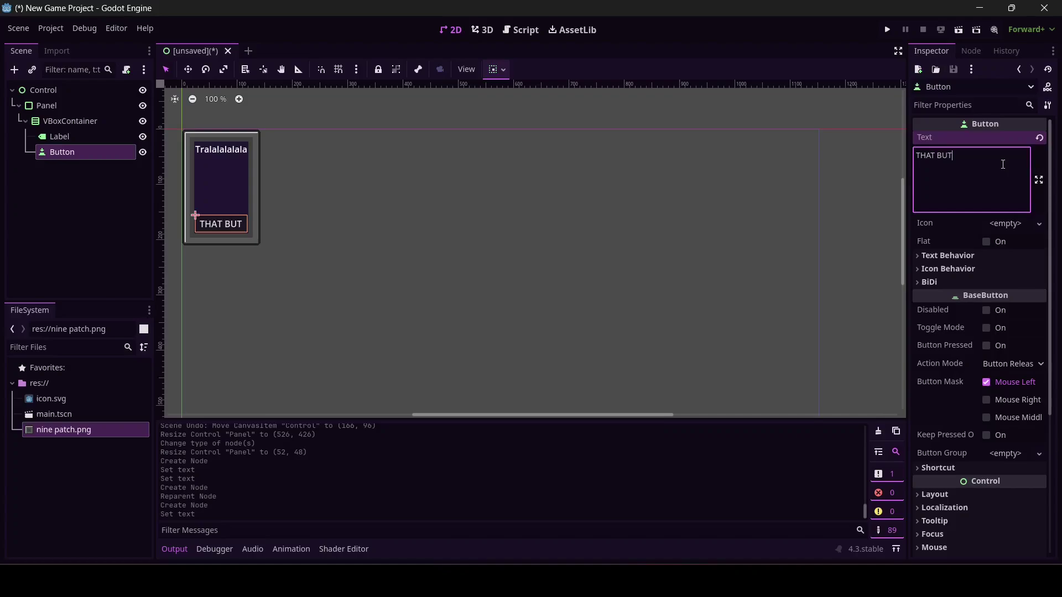
text(TON NEEDS SOME TEXT)
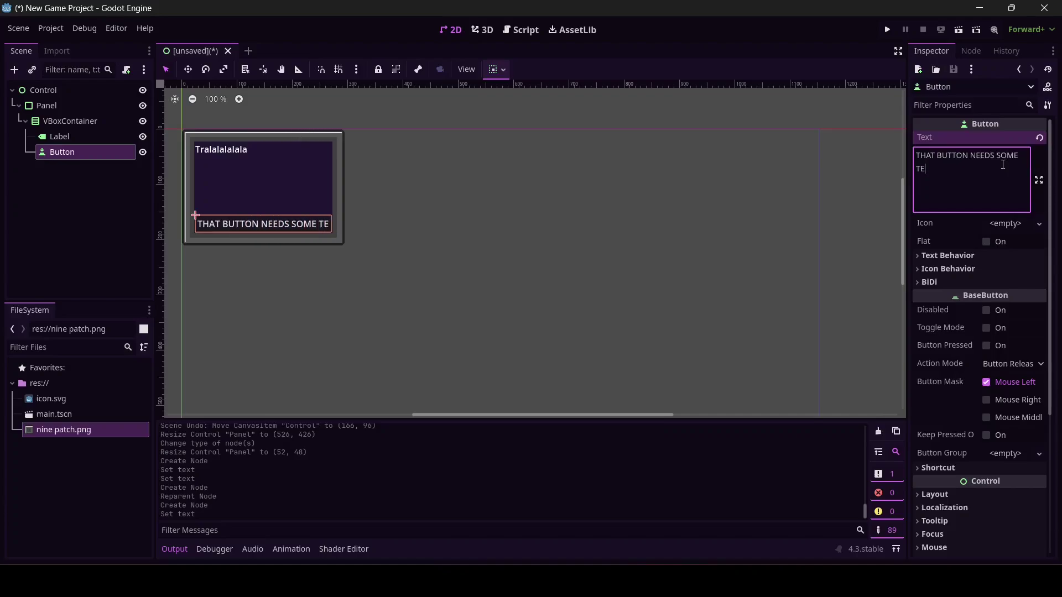
Duplicate the Button twice so three identical buttons stack below the Label
click(117, 199)
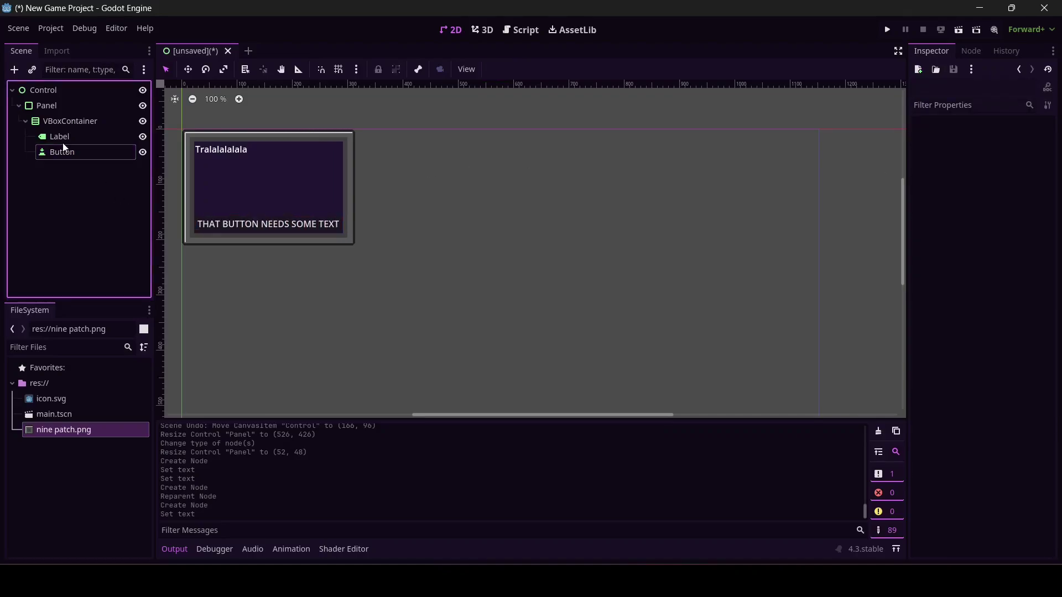
click(63, 151)
key(ctrl+d)
key(ctrl+d)
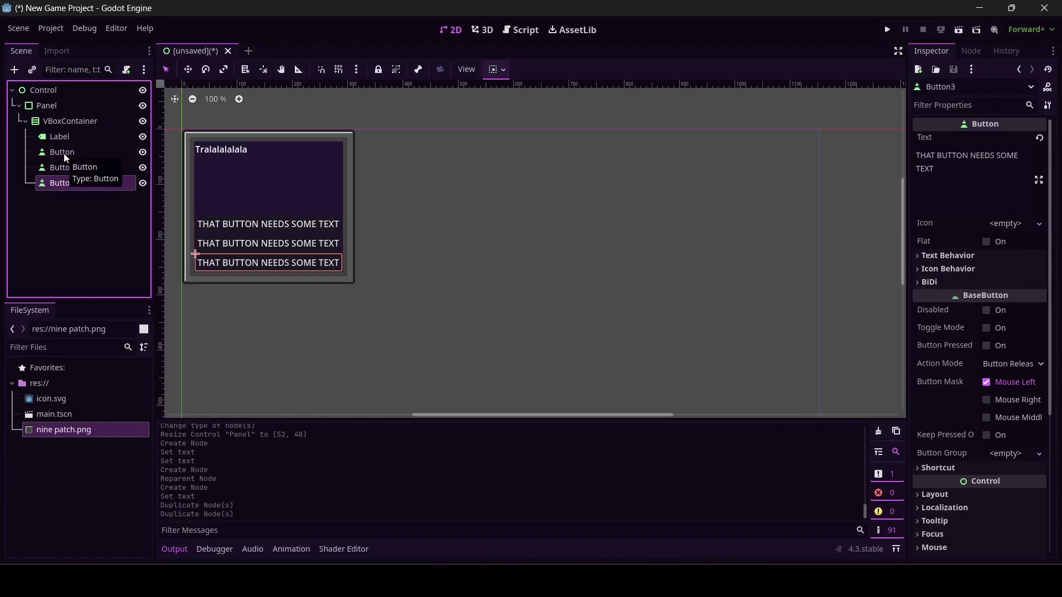
key(ctrl+d)
key(ctrl+d)
key(ctrl+d)
key(ctrl+d)
key(ctrl+d)
key(ctrl+d)
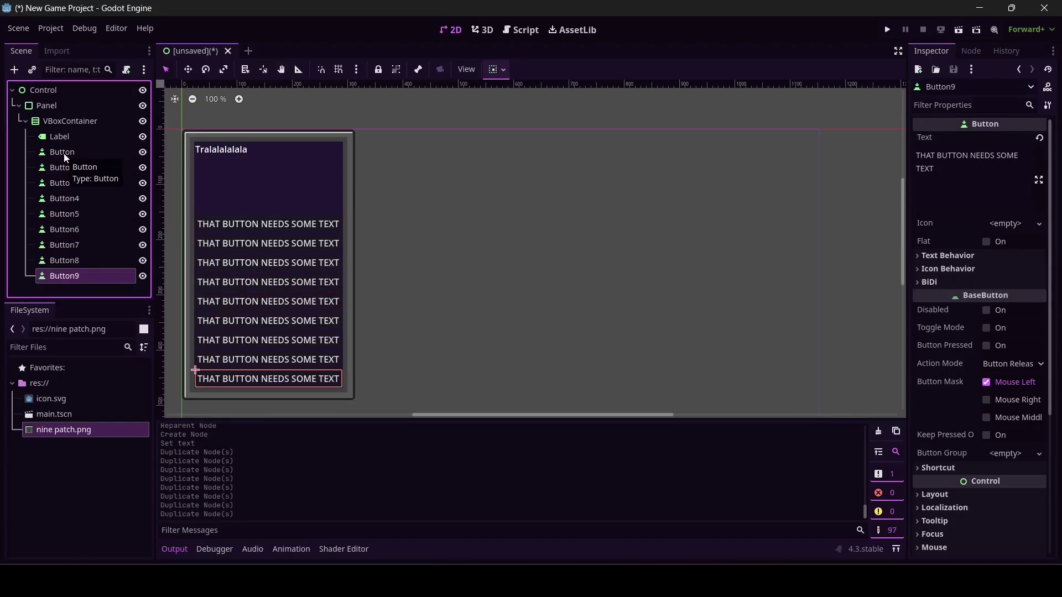